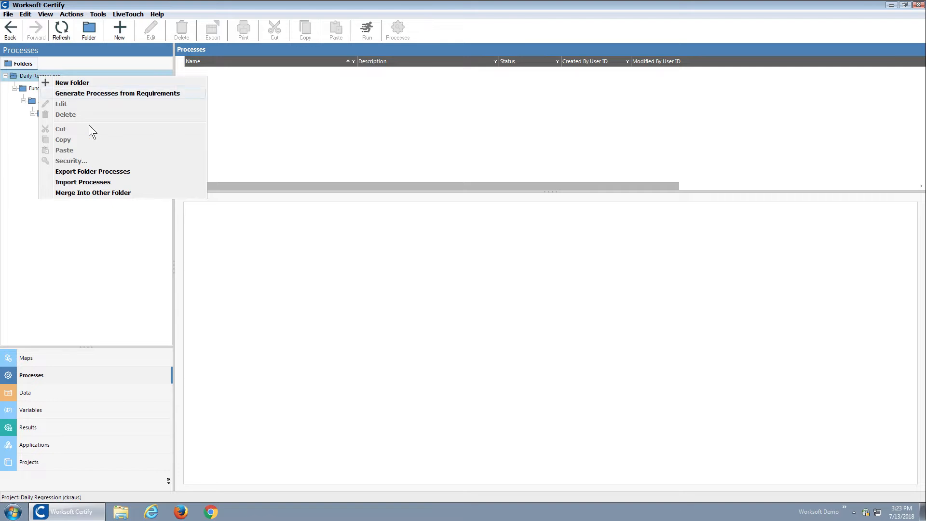
Import the processes from LoadChromeC4C2.zip into the Daily Regression folder.
left_click(104, 181)
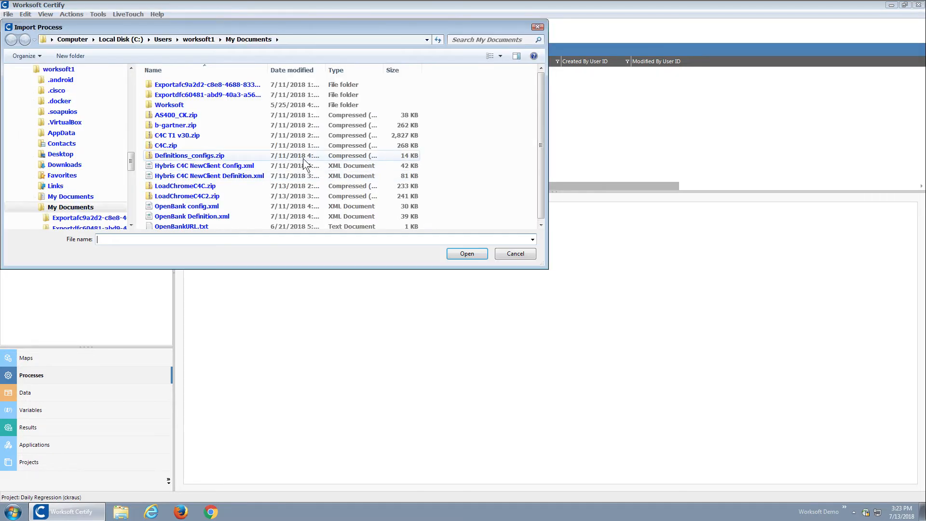
left_click(214, 196)
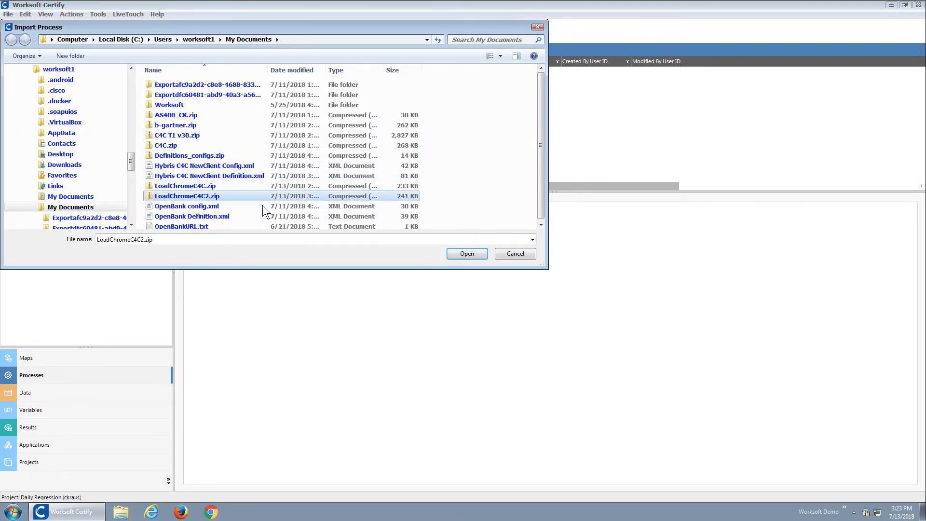
left_click(461, 255)
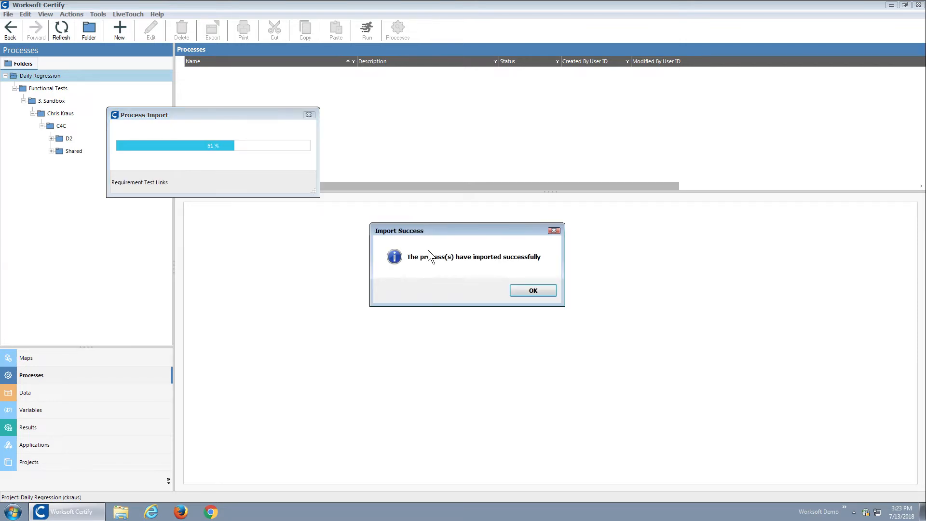
left_click(536, 289)
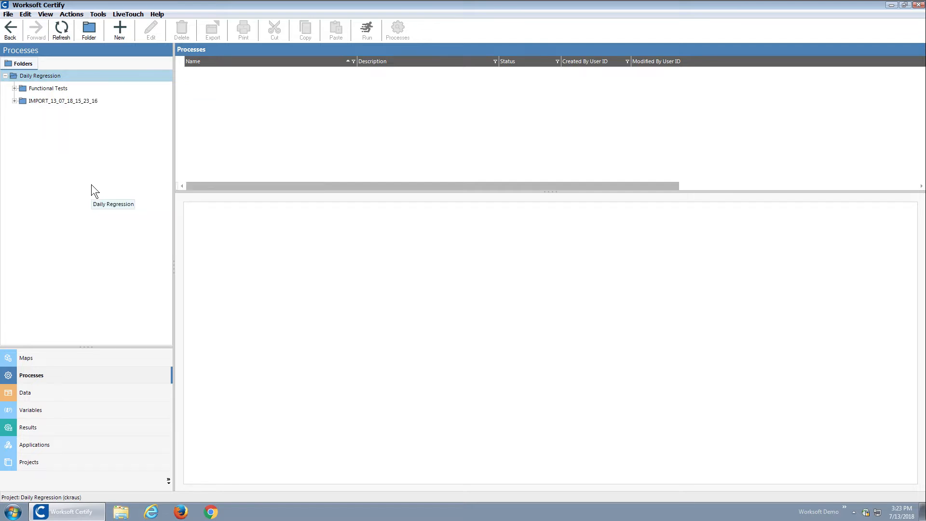
Examine the test steps of the LoadChromeC4C process in the imported C4C Shared folder.
left_click(14, 100)
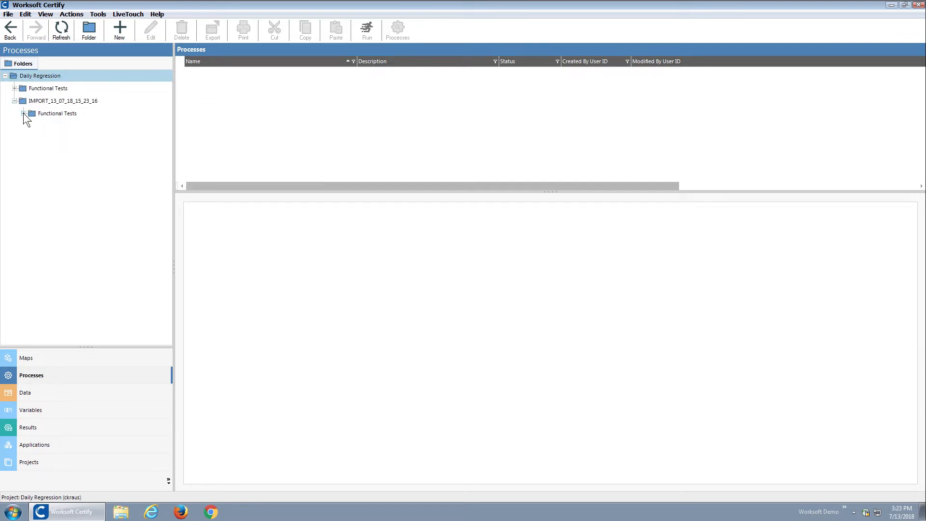
left_click(23, 113)
left_click(32, 125)
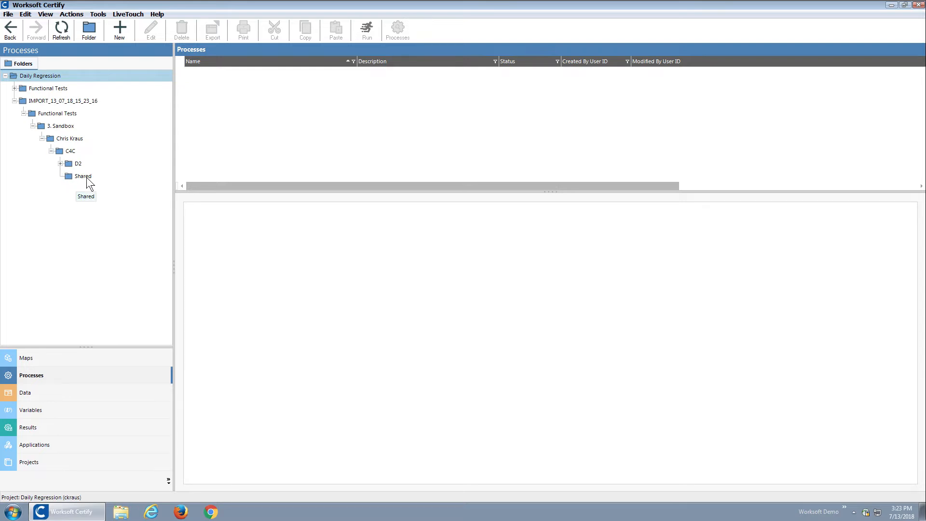
left_click(86, 178)
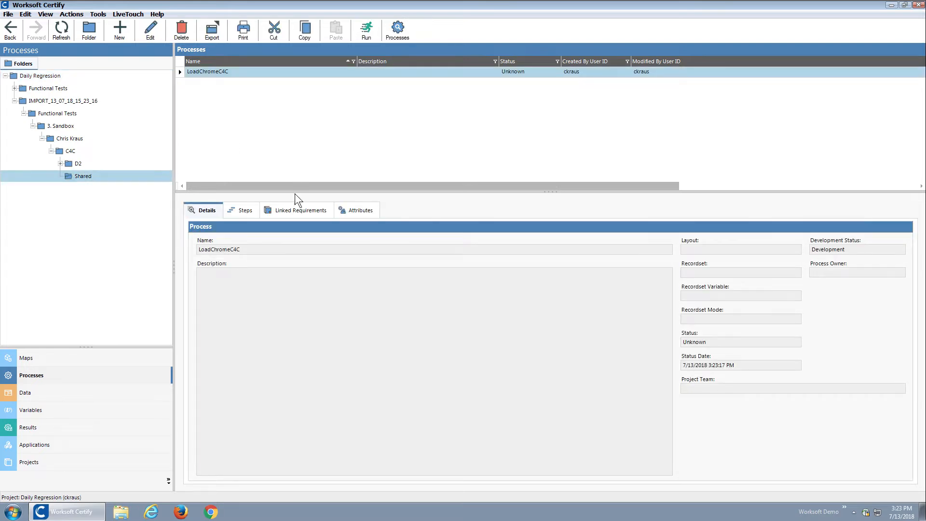
left_click(244, 210)
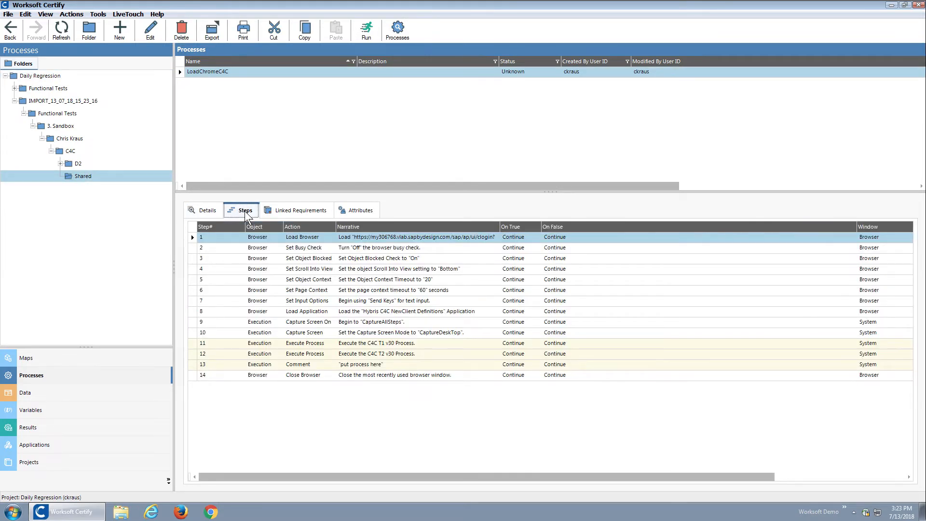
Examine the original LoadChromeC4C process in the C4C Shared folder under the project's own Functional Tests.
left_click(14, 88)
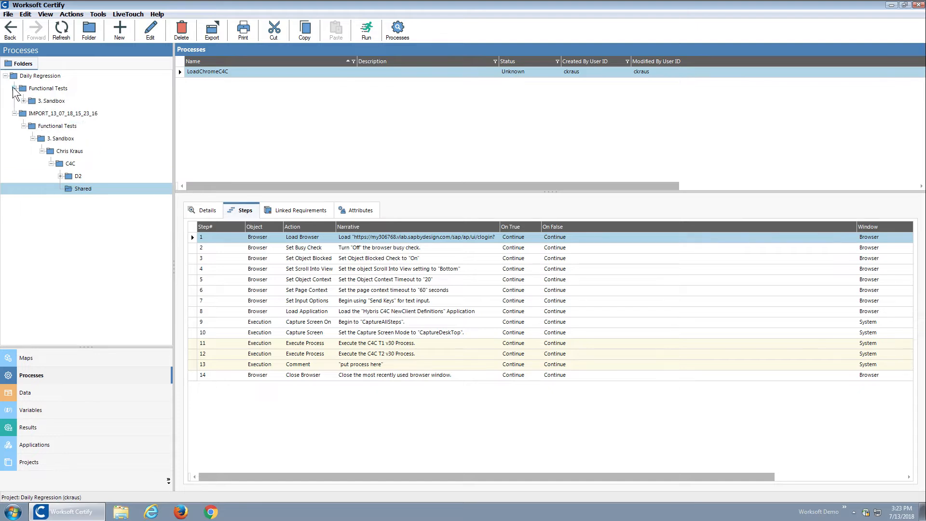
left_click(24, 101)
left_click(33, 113)
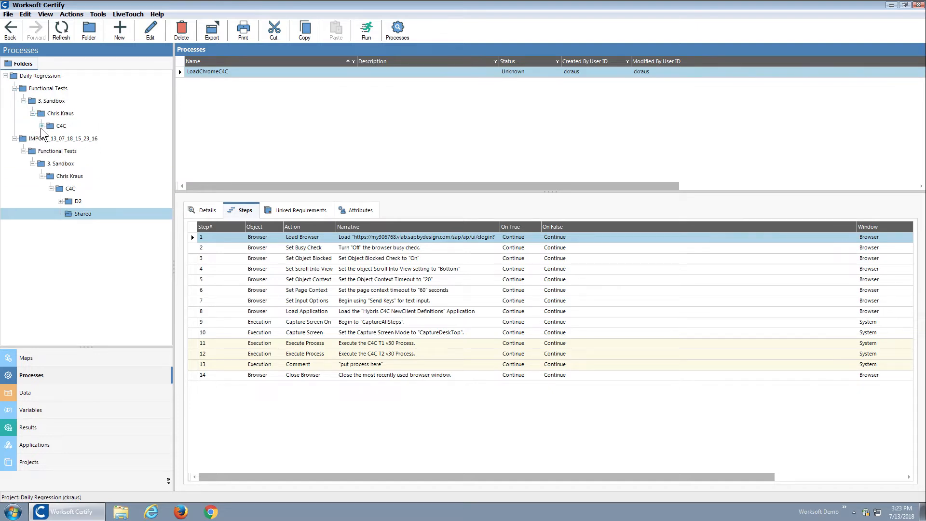
left_click(42, 126)
left_click(73, 150)
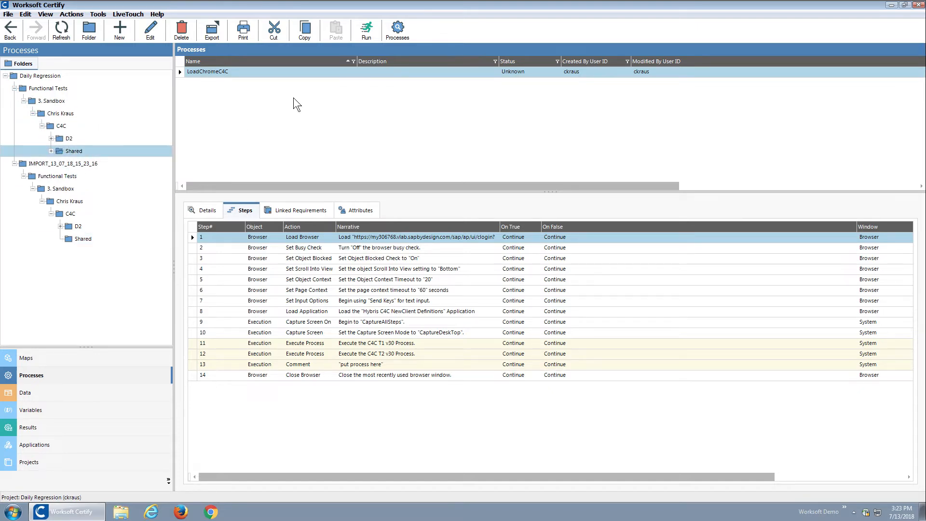
left_click(240, 74)
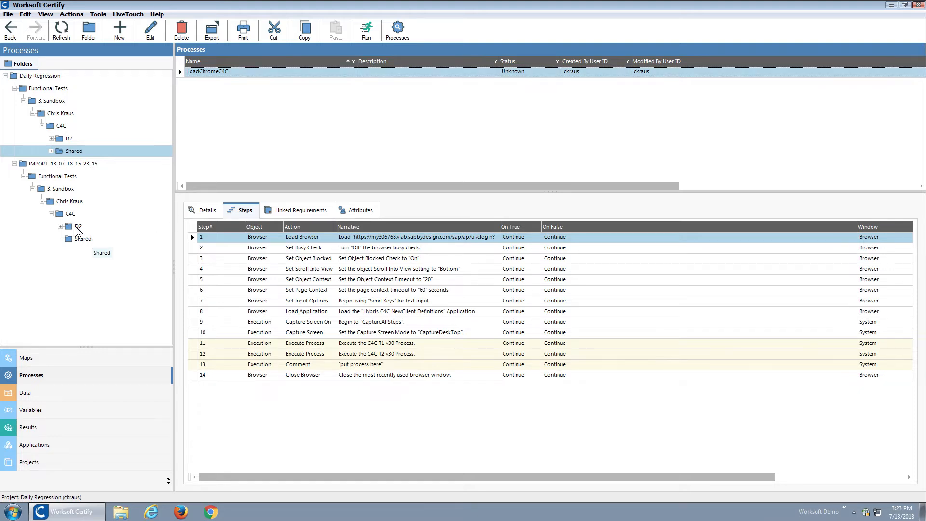
Start merging the imported D2 folder into the original D2 folder under Functional Tests, 3. Sandbox, C4C.
left_click(94, 231)
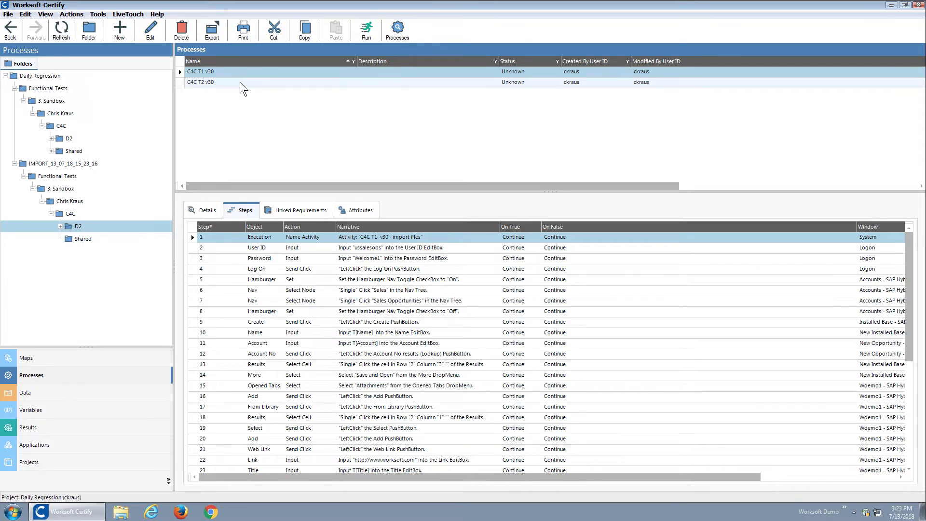
left_click(195, 210)
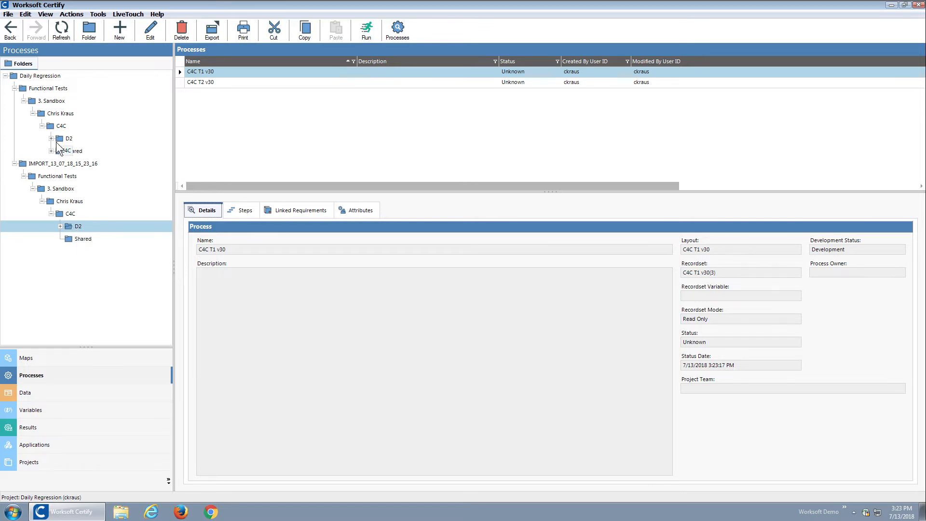
right_click(78, 229)
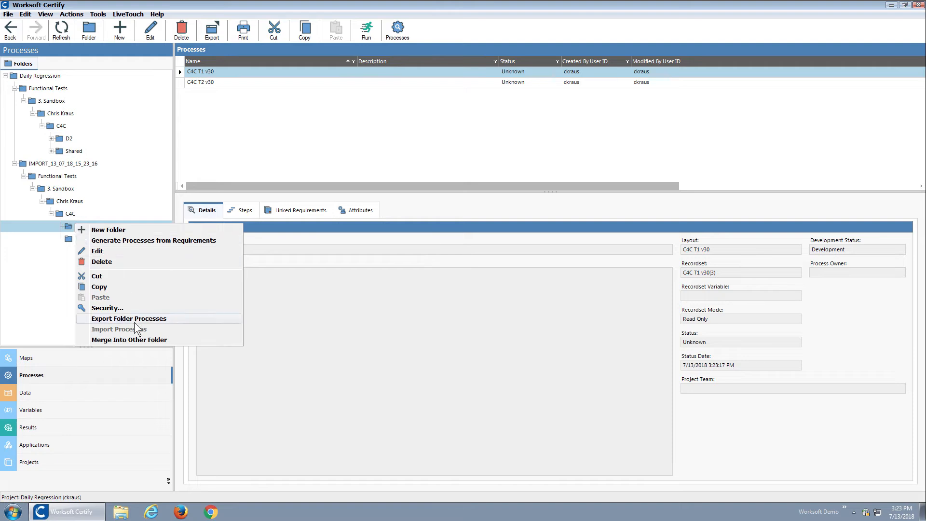
left_click(142, 340)
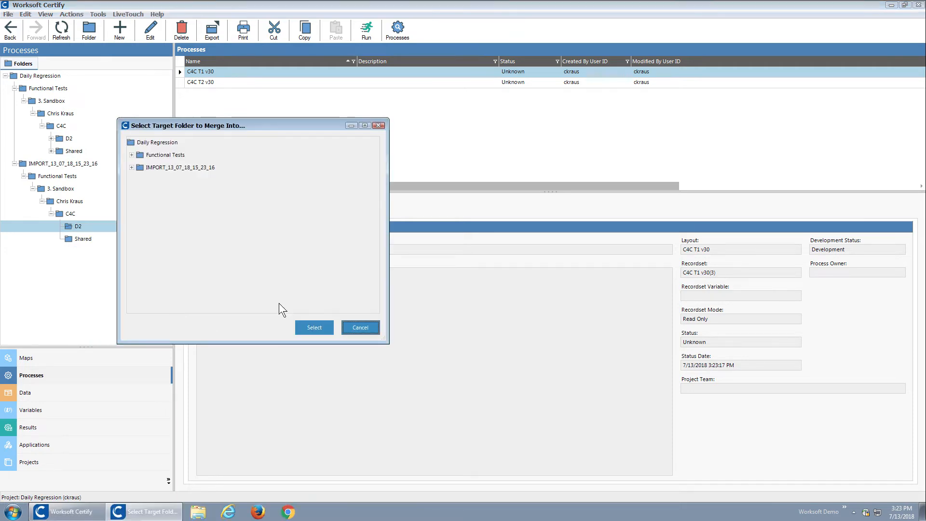
left_click(132, 155)
left_click(141, 168)
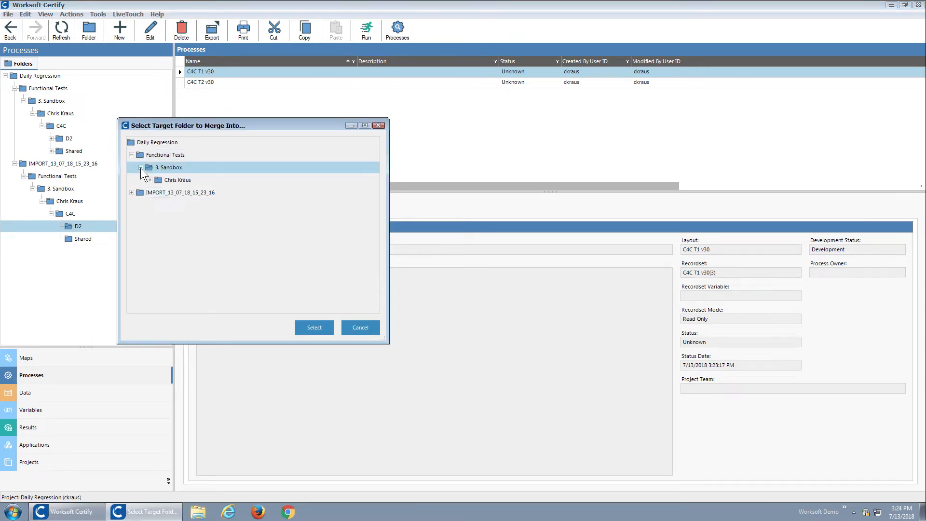
left_click(150, 179)
left_click(159, 192)
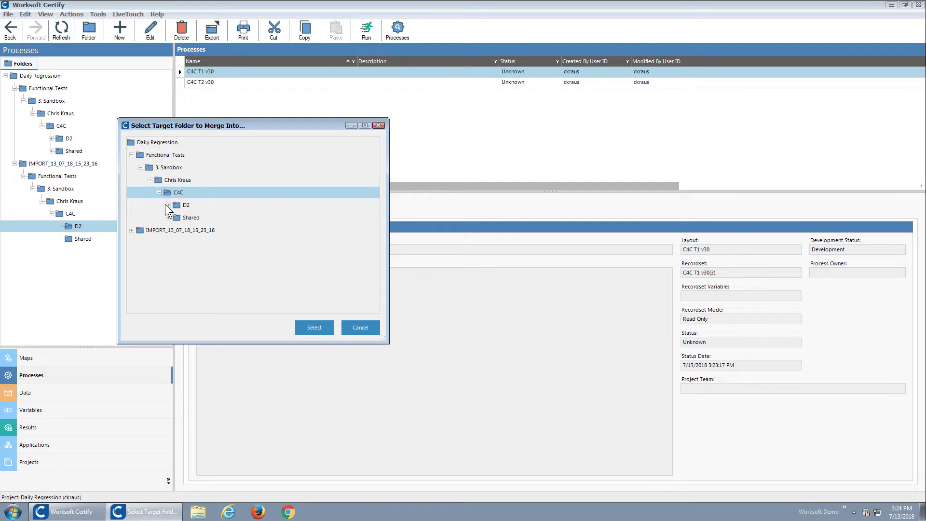
left_click(185, 206)
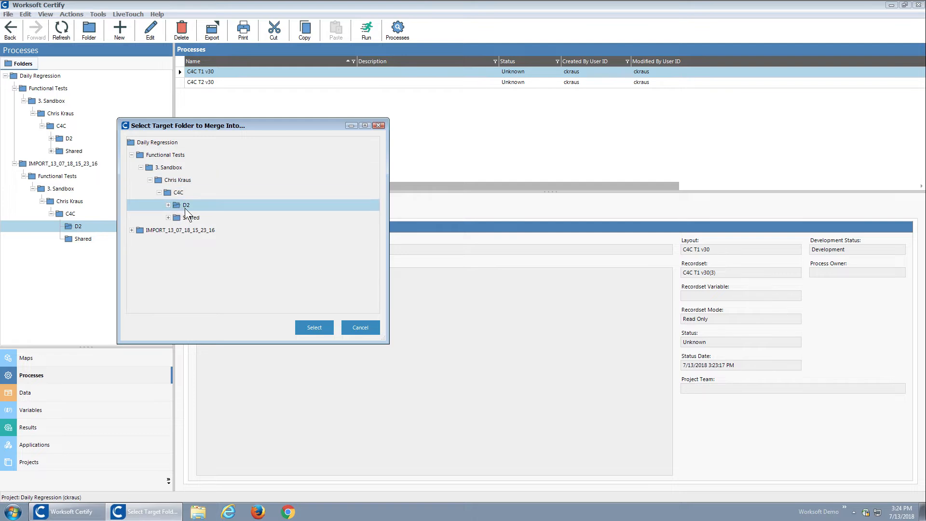
left_click(312, 326)
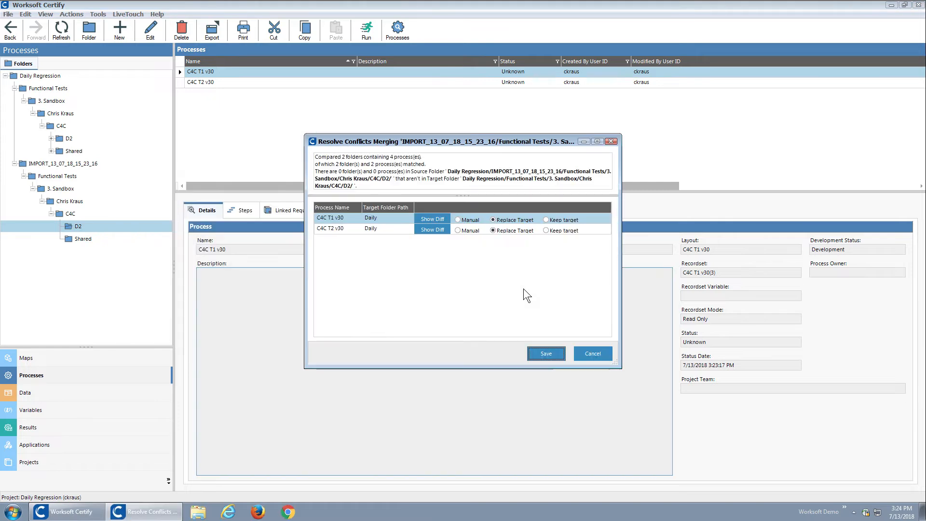
Compare the source and target versions of the C4C T1 v30 process, leaving its merge choice as is.
left_click(436, 219)
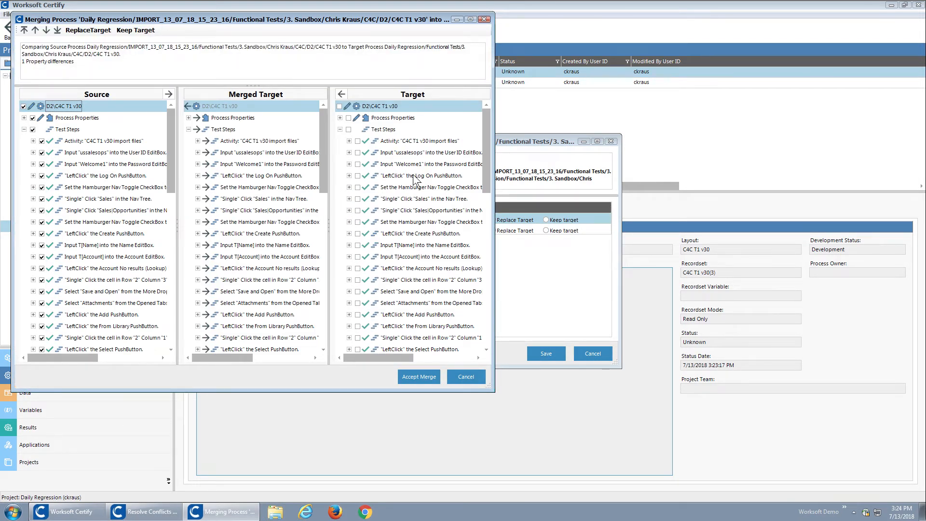
left_click_drag(485, 180, 485, 156)
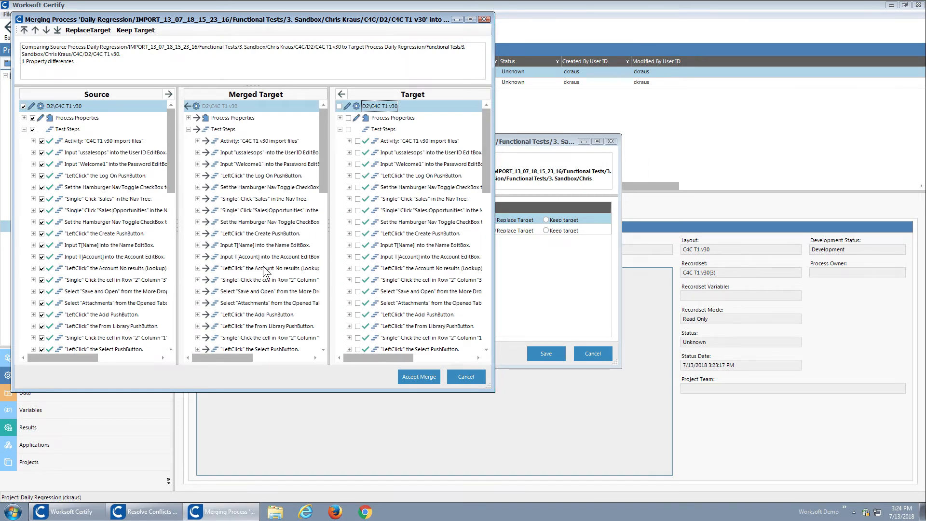
left_click(465, 377)
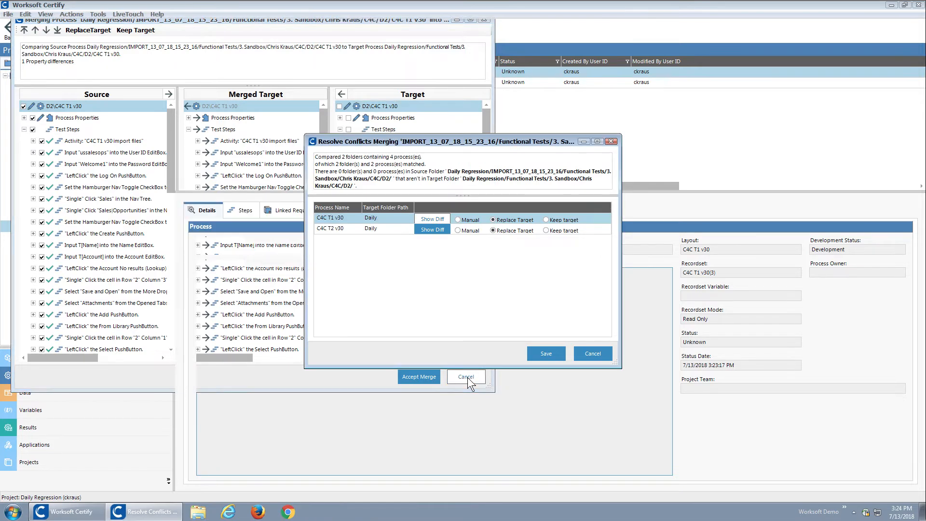
Review the step differences of the C4C T2 v30 process and accept its merge with all source steps included.
left_click(436, 229)
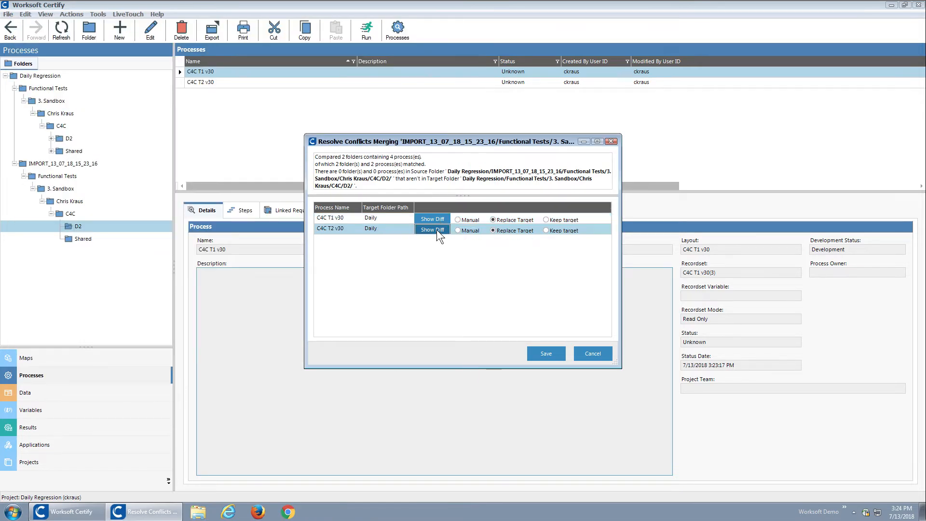
left_click(436, 229)
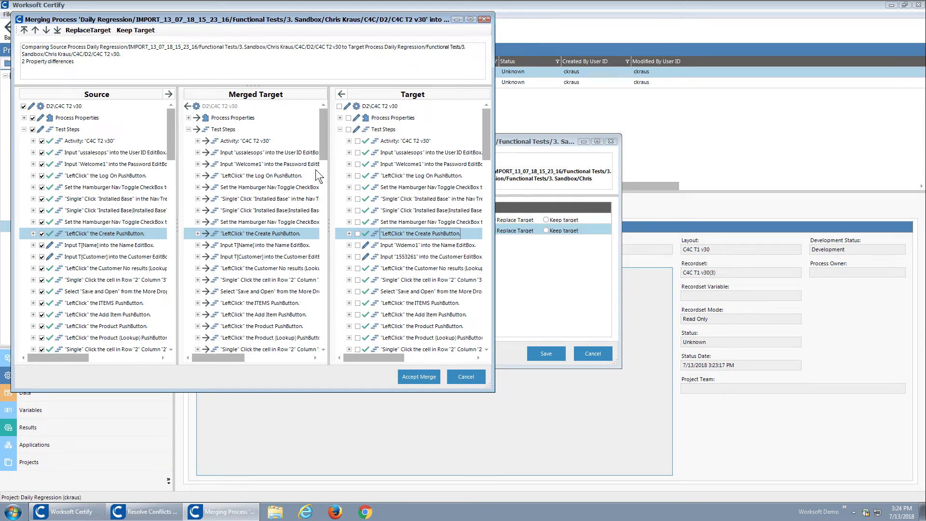
left_click(92, 246)
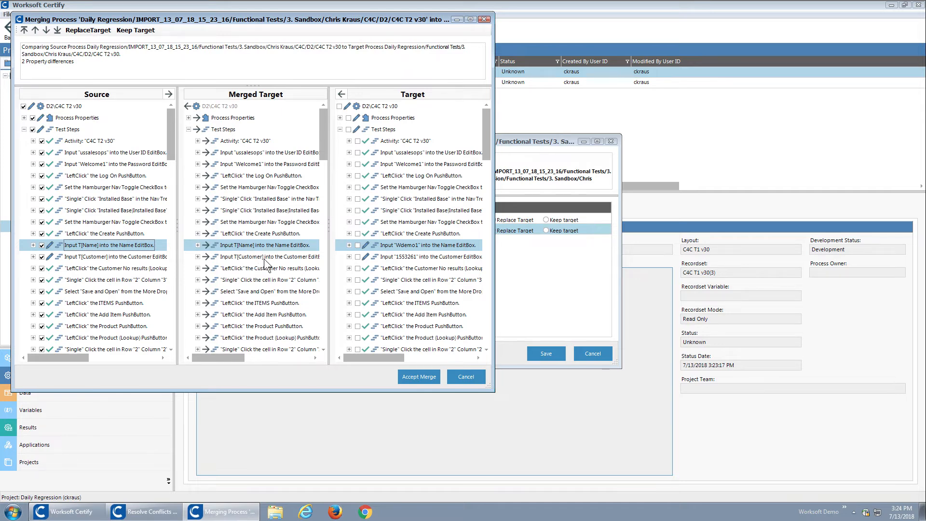
left_click_drag(169, 144, 166, 239)
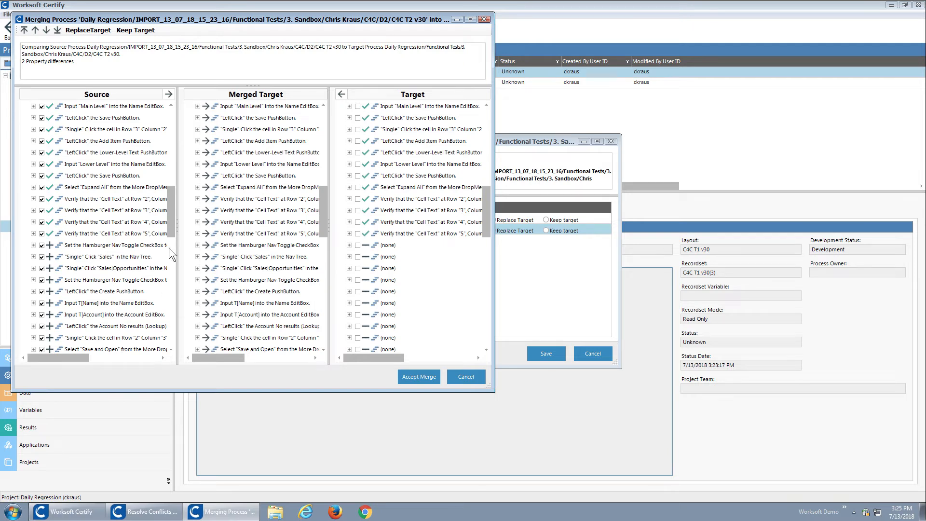
left_click_drag(172, 224, 173, 289)
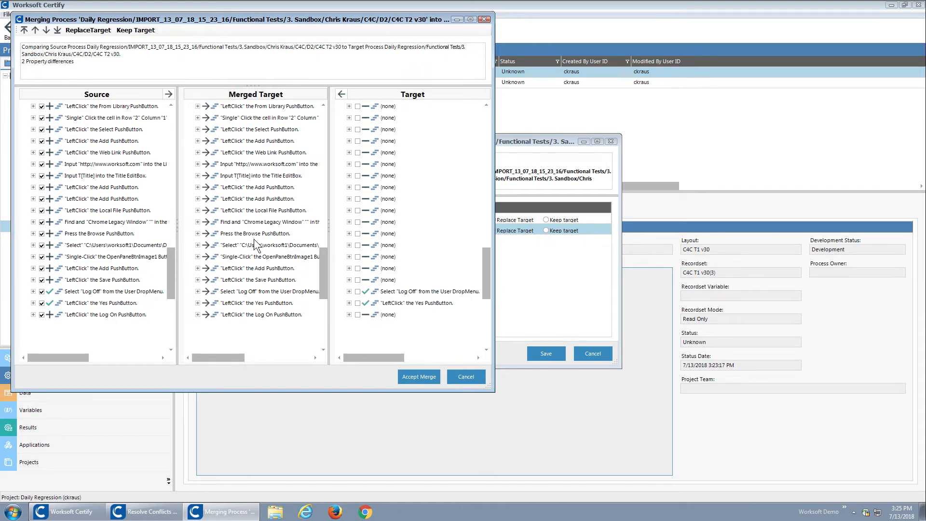
scroll(170, 264, "up", 1)
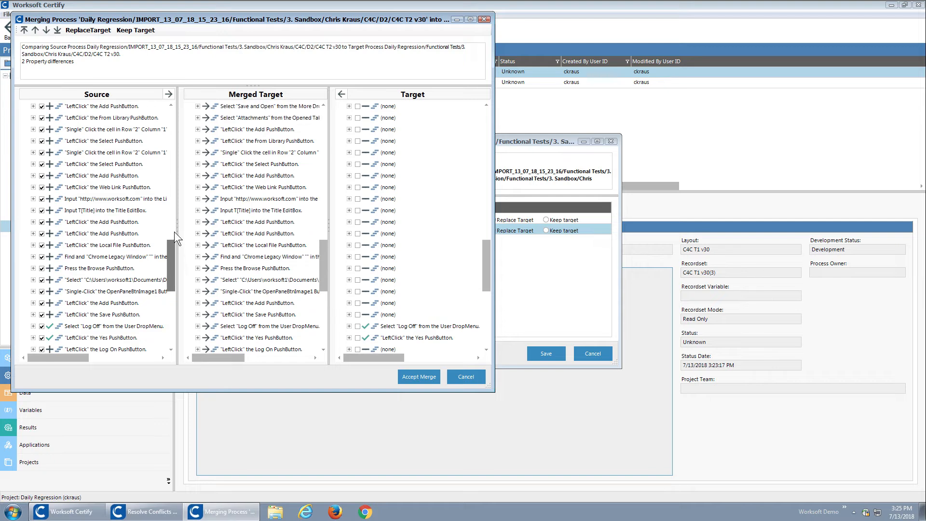
scroll(173, 212, "up", 6)
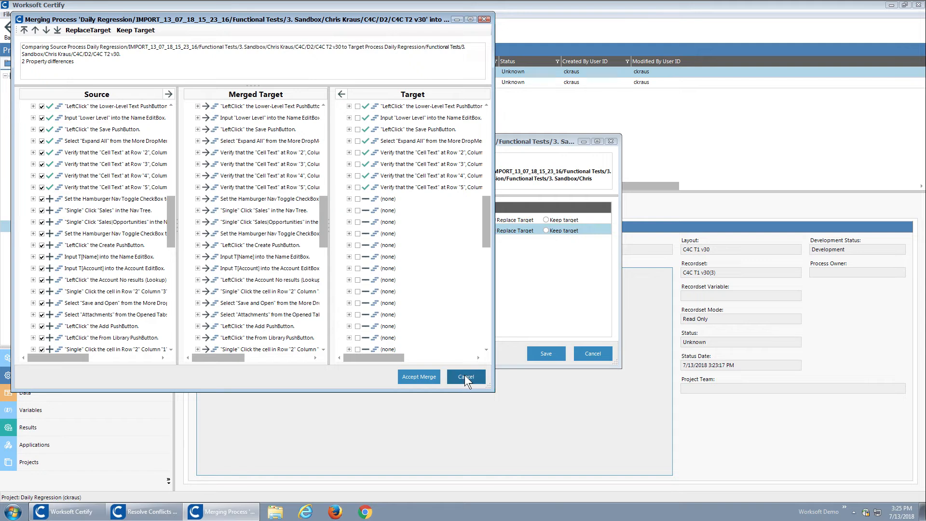
left_click(415, 375)
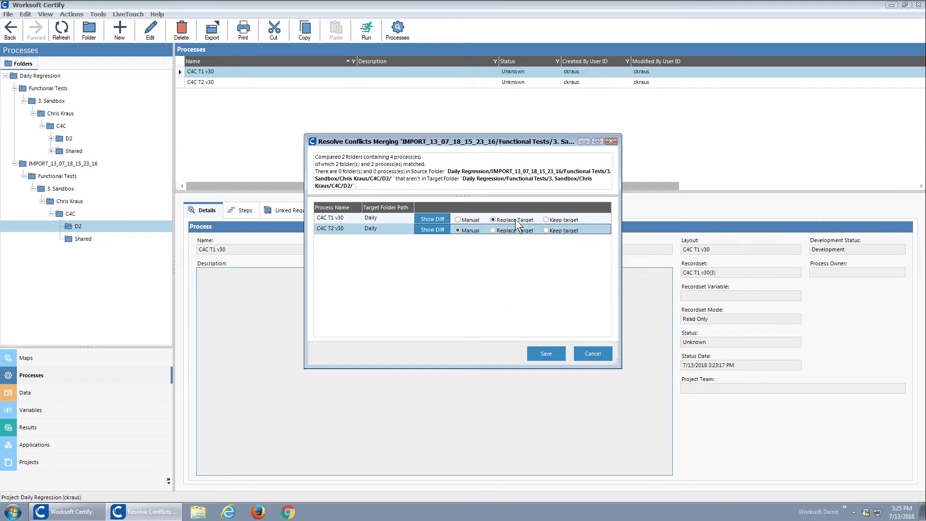
Save the D2 folder merge with Replace Target for C4C T1 v30 and Manual for C4C T2 v30, confirming the target changes.
left_click(464, 229)
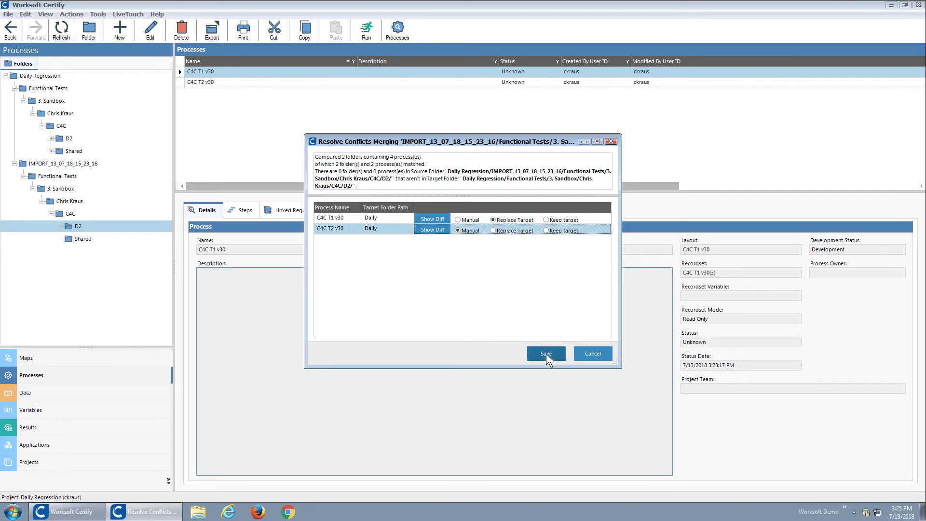
left_click(546, 353)
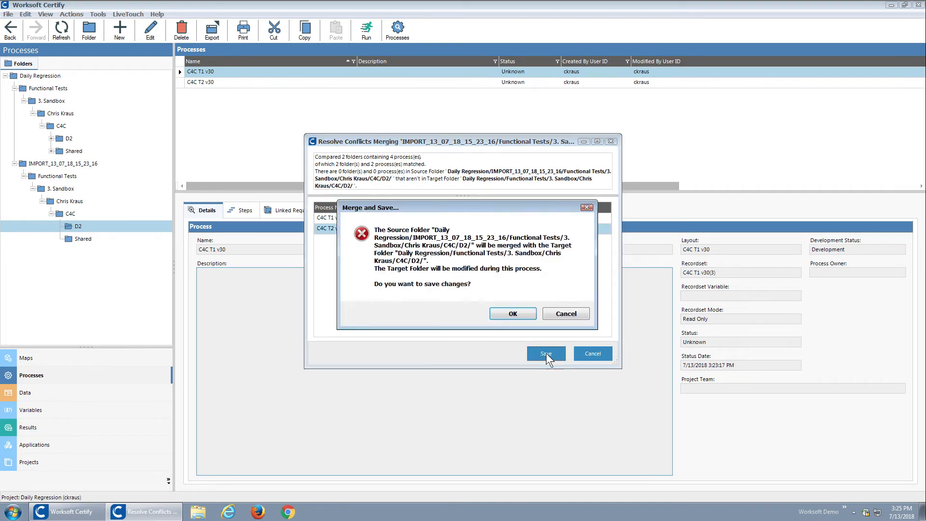
left_click(509, 313)
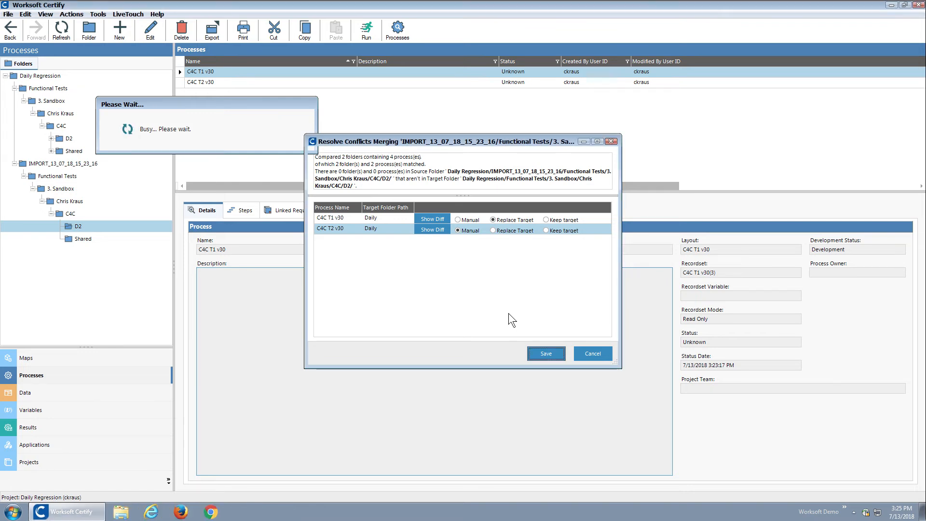
key("Return")
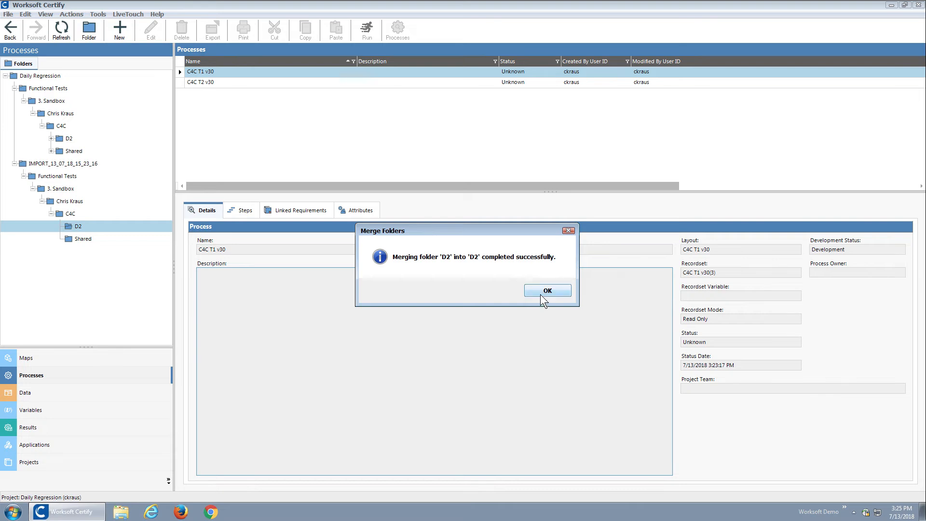
Dismiss the merge message and display the steps of the LoadChromeC4C process in the original Shared folder under Functional Tests.
left_click(541, 291)
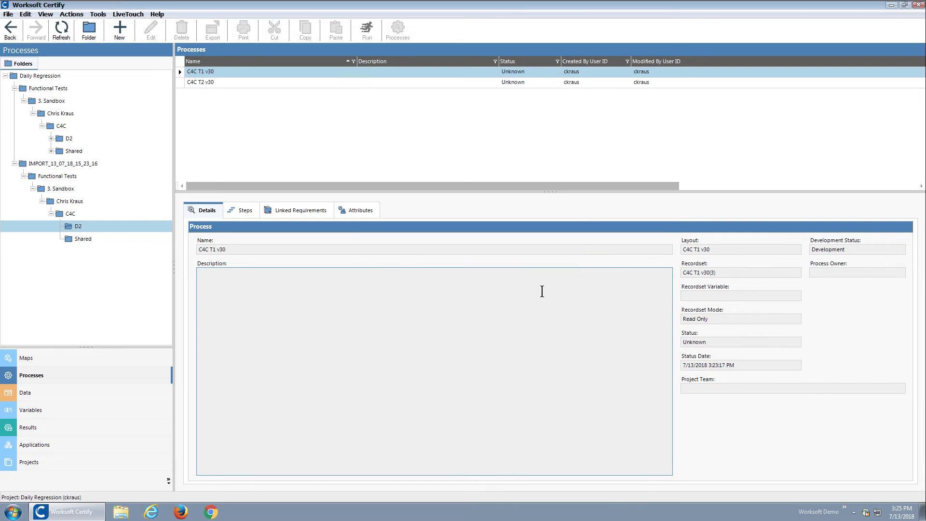
left_click(72, 152)
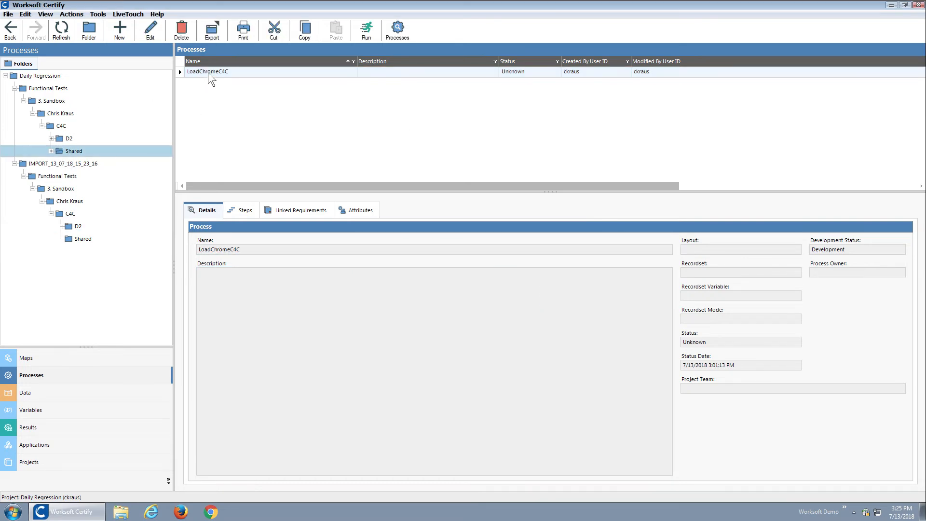
left_click(209, 72)
left_click(244, 211)
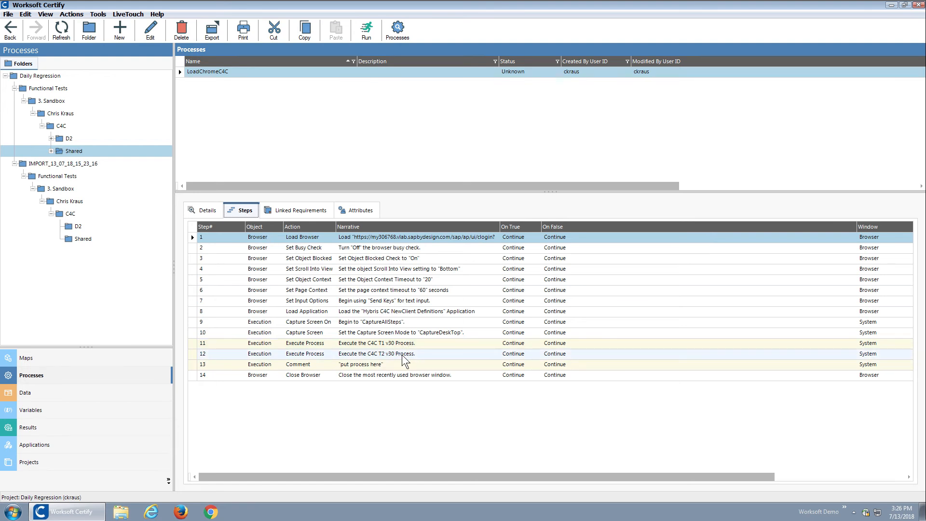
Open the LoadChromeC4C process for editing and inspect the parameters of its steps that execute C4C T1 v30 and C4C T2 v30.
double_click(233, 71)
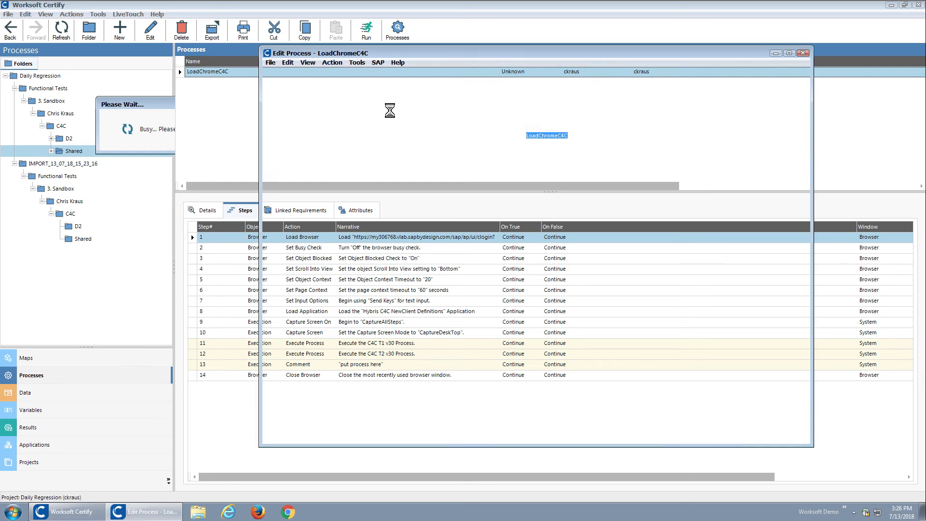
left_click(584, 102)
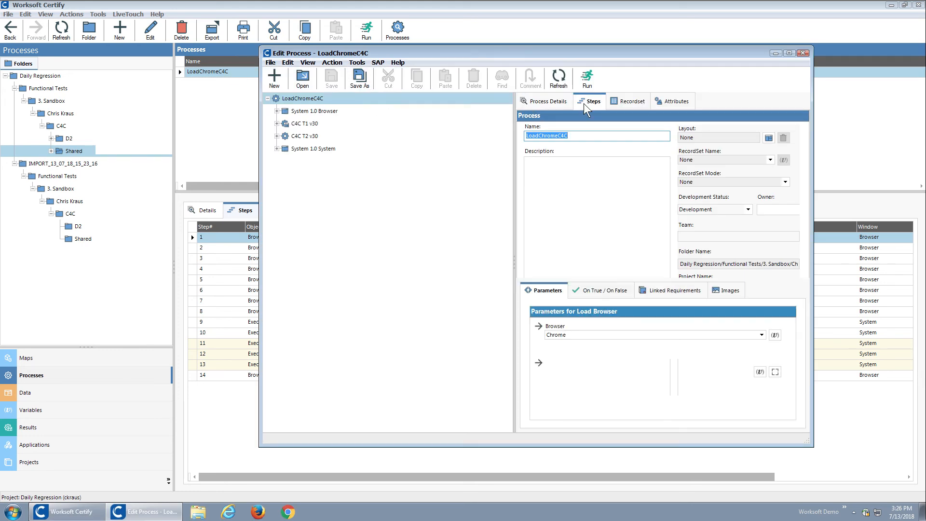
left_click(633, 232)
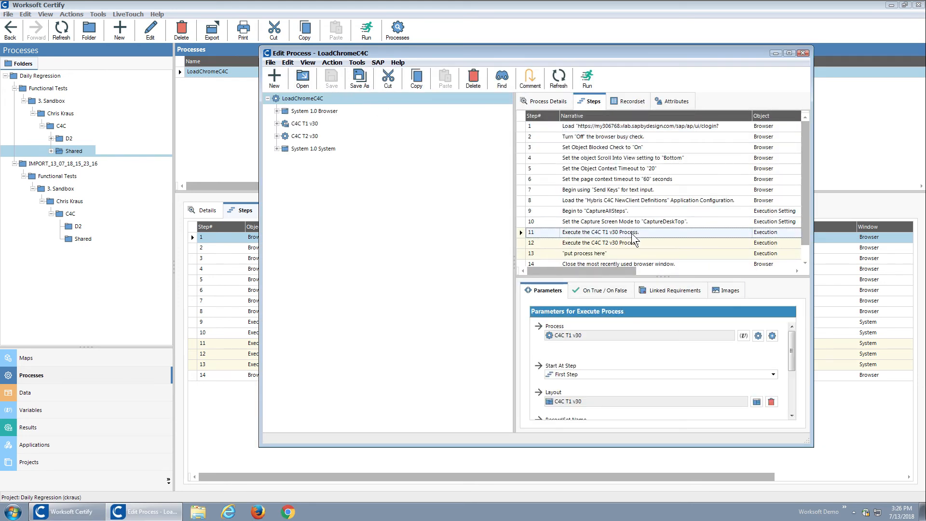
left_click(632, 244)
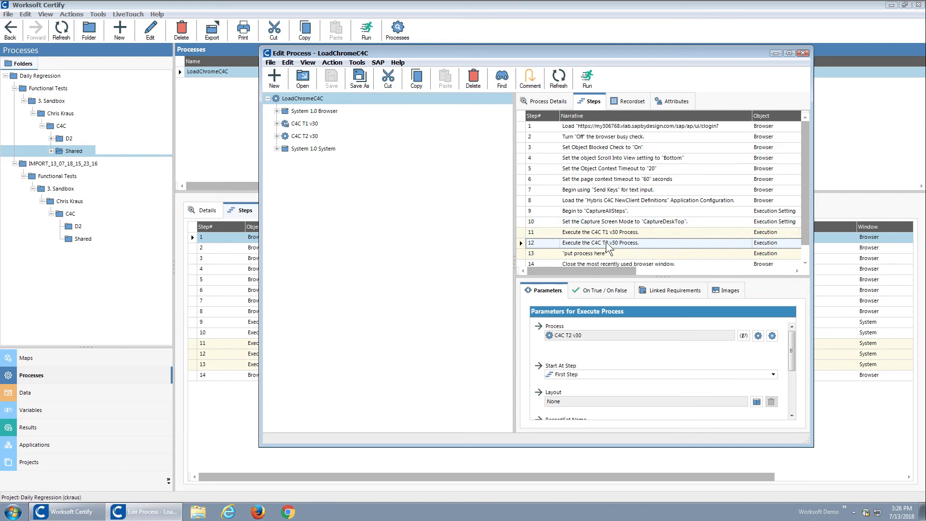
Expand the C4C T2 v30 subprocess within LoadChromeC4C and review its merged windows and steps.
double_click(305, 137)
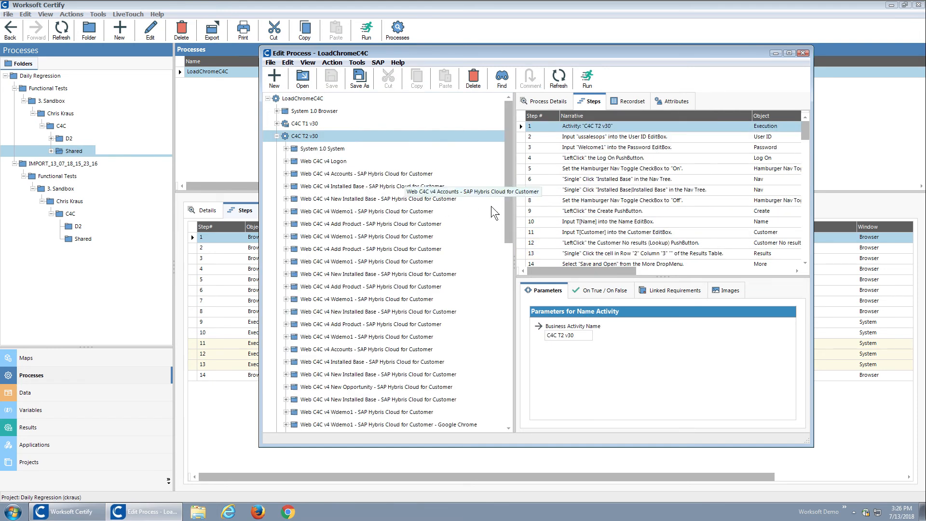
left_click_drag(511, 192, 507, 249)
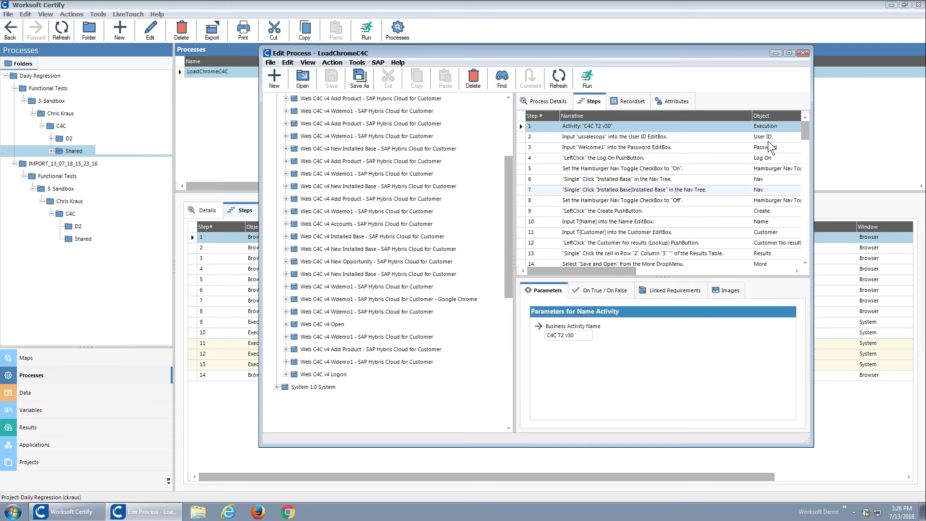